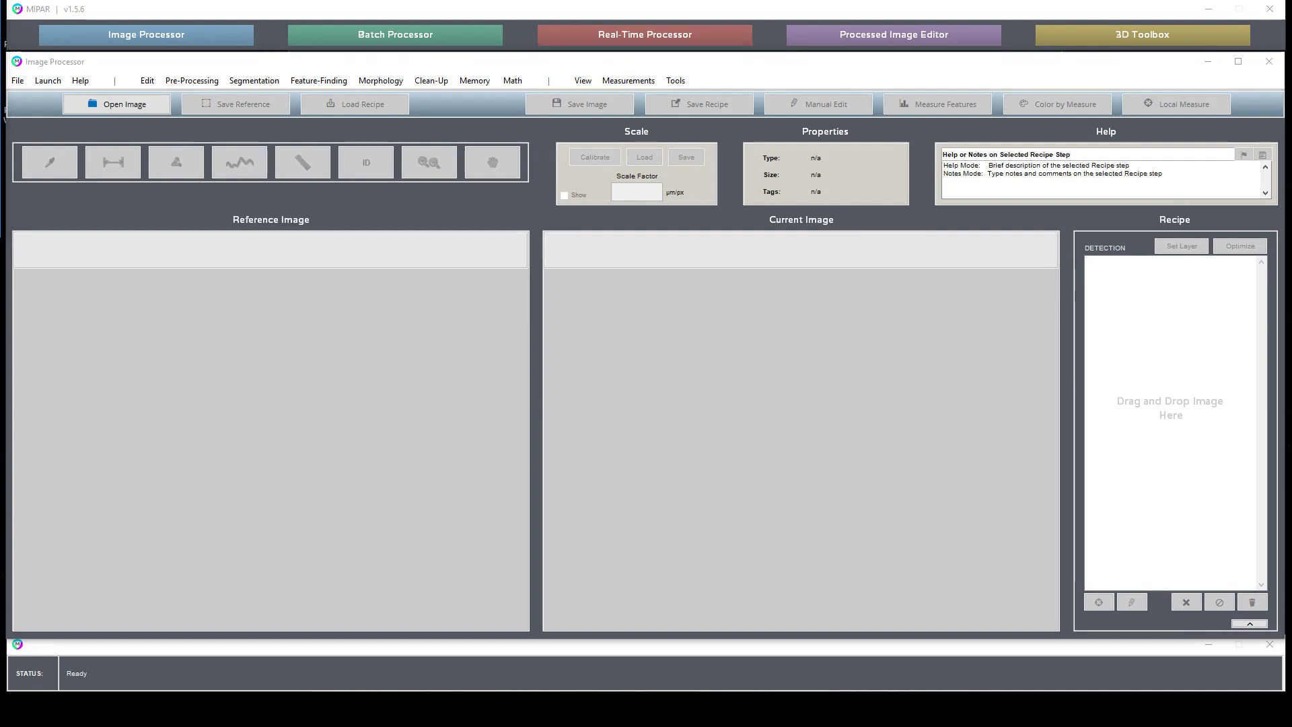
Open the micrograph GJS-800-8_200e_01_ORIGINAL.jpg from the A247 folder.
left_click(165, 108)
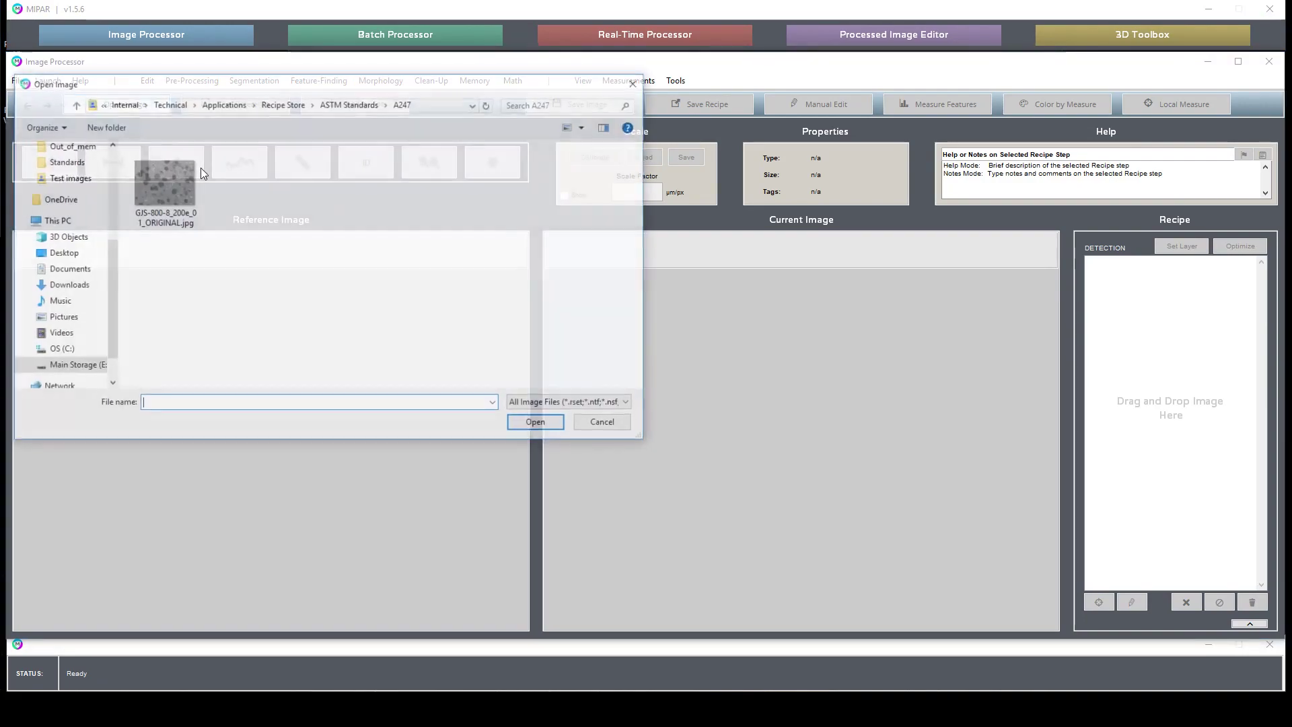
left_click(163, 183)
left_click(537, 423)
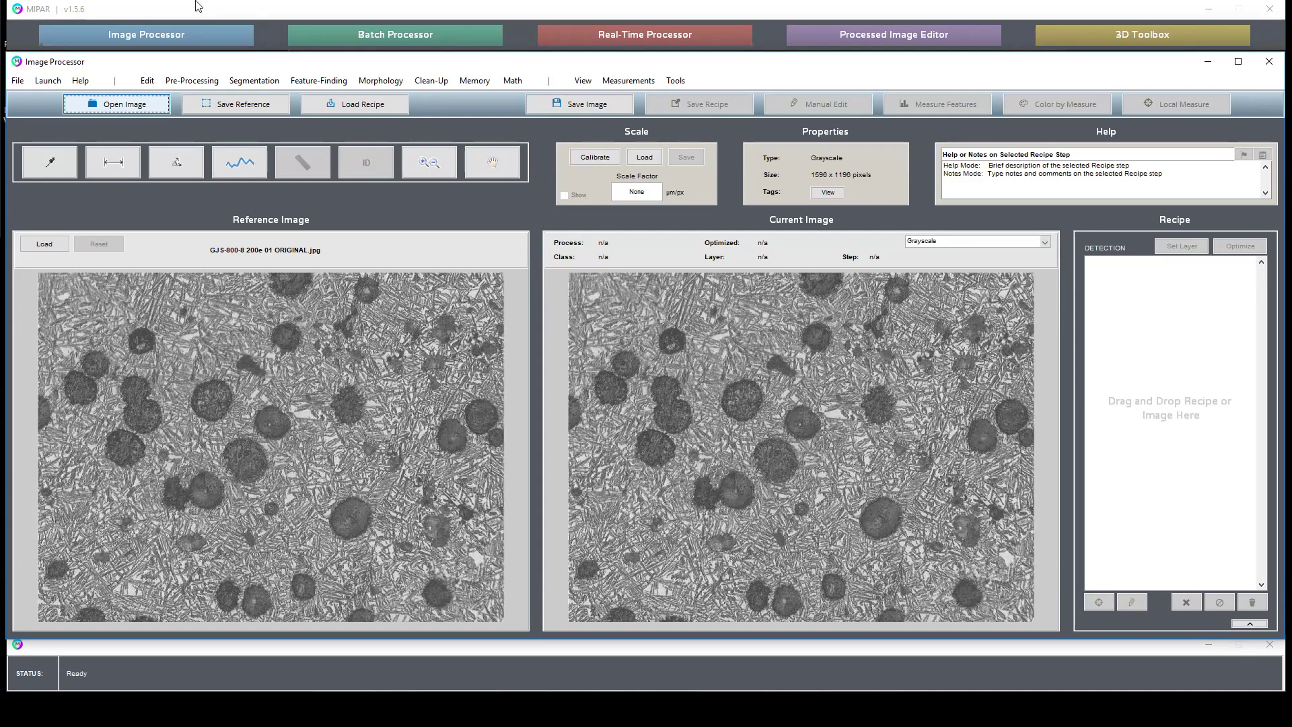
left_click(118, 106)
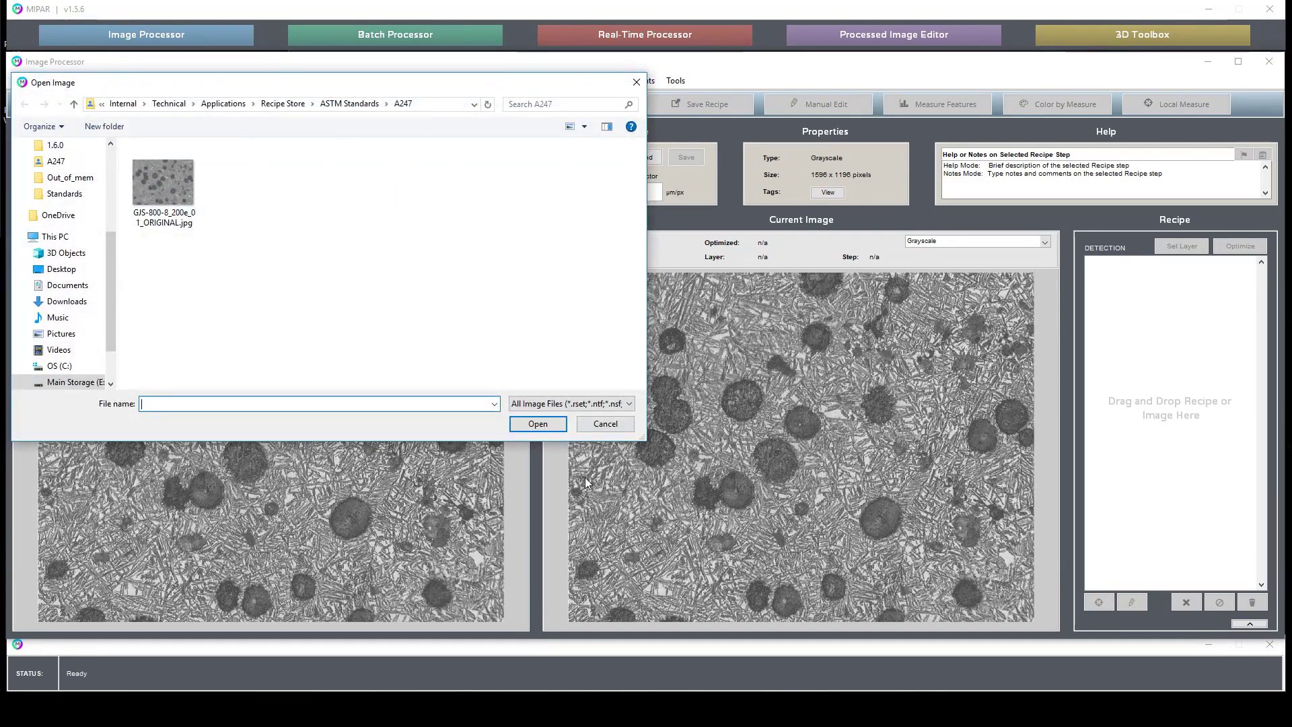
left_click(605, 424)
Load the recipe ASTM_A247_Nodularity.rcp onto the open micrograph.
left_click(367, 105)
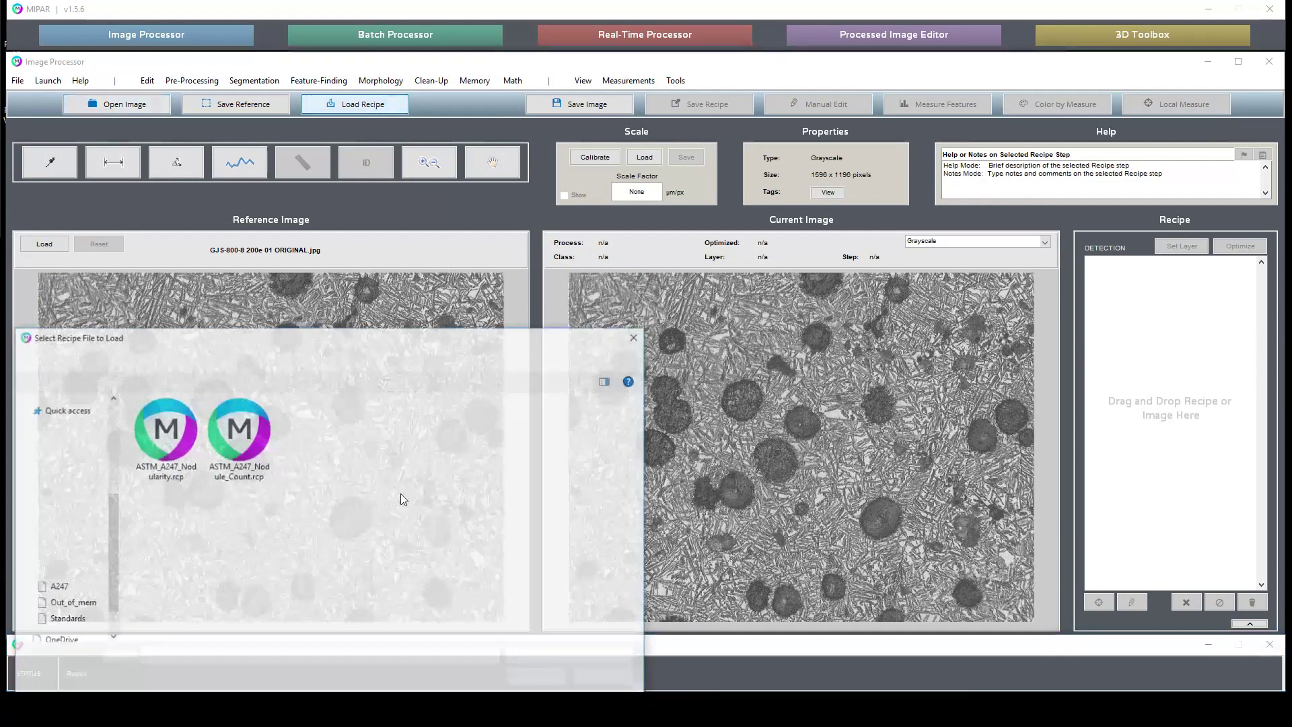
left_click(165, 435)
left_click(542, 670)
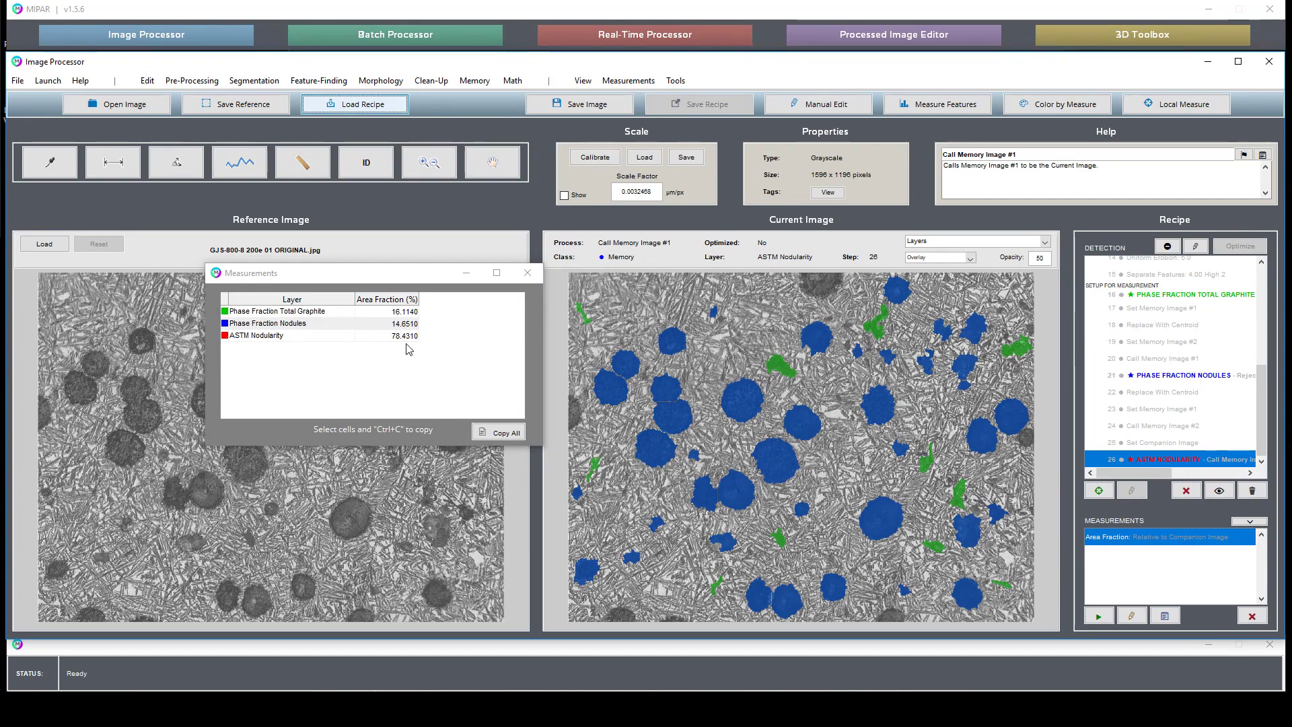
Review the area fractions of total graphite, nodules and ASTM nodularity, then close the measurement results.
left_click_drag(404, 311, 404, 336)
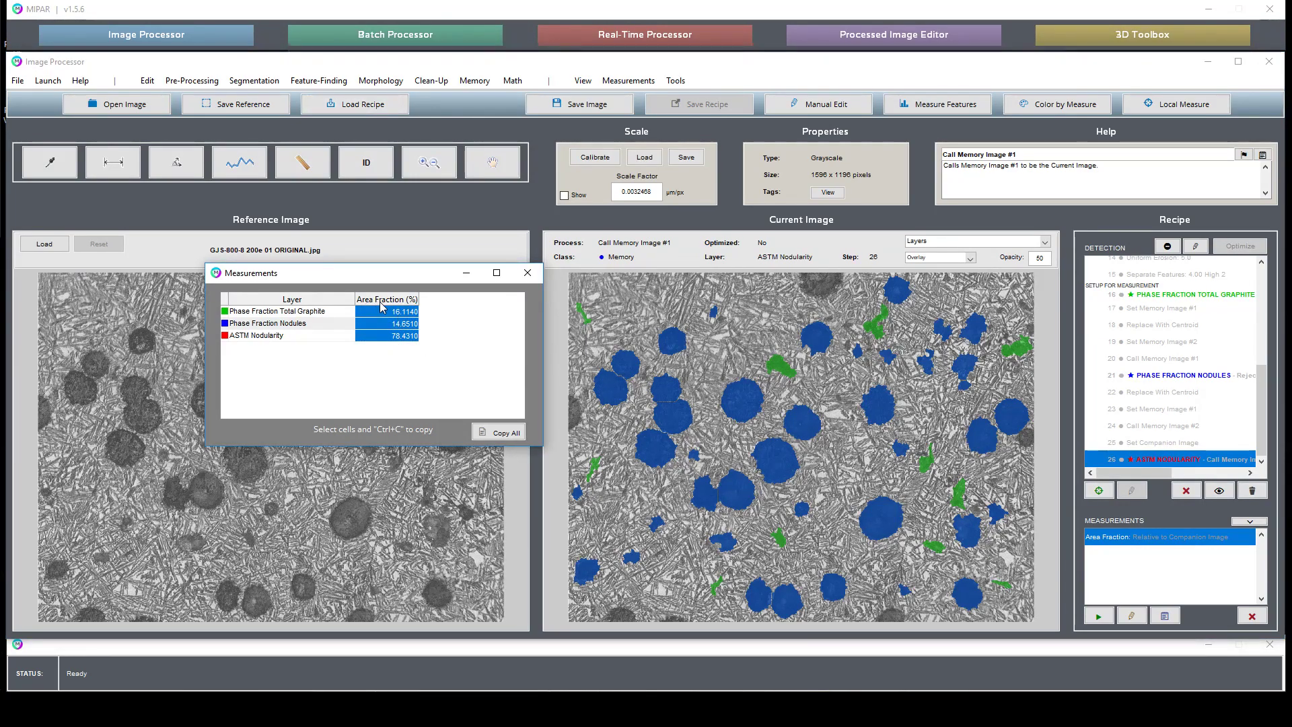
left_click(321, 313)
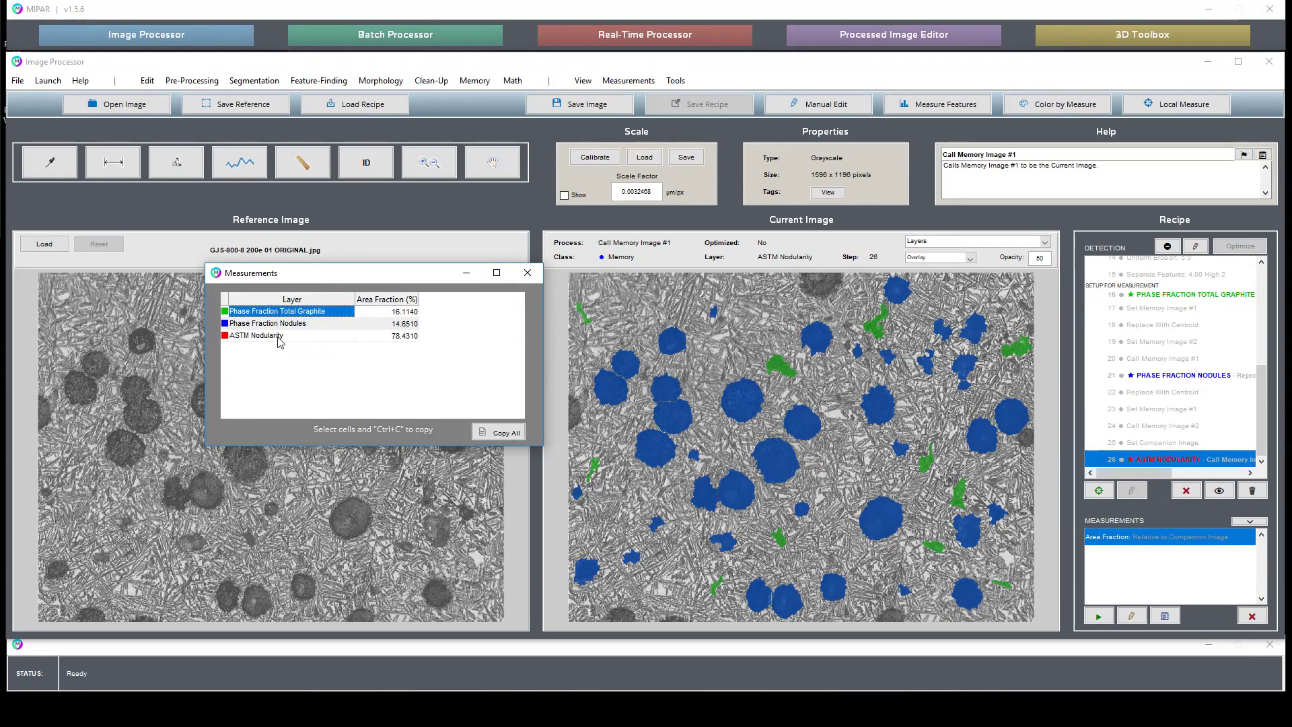
left_click_drag(280, 337, 389, 344)
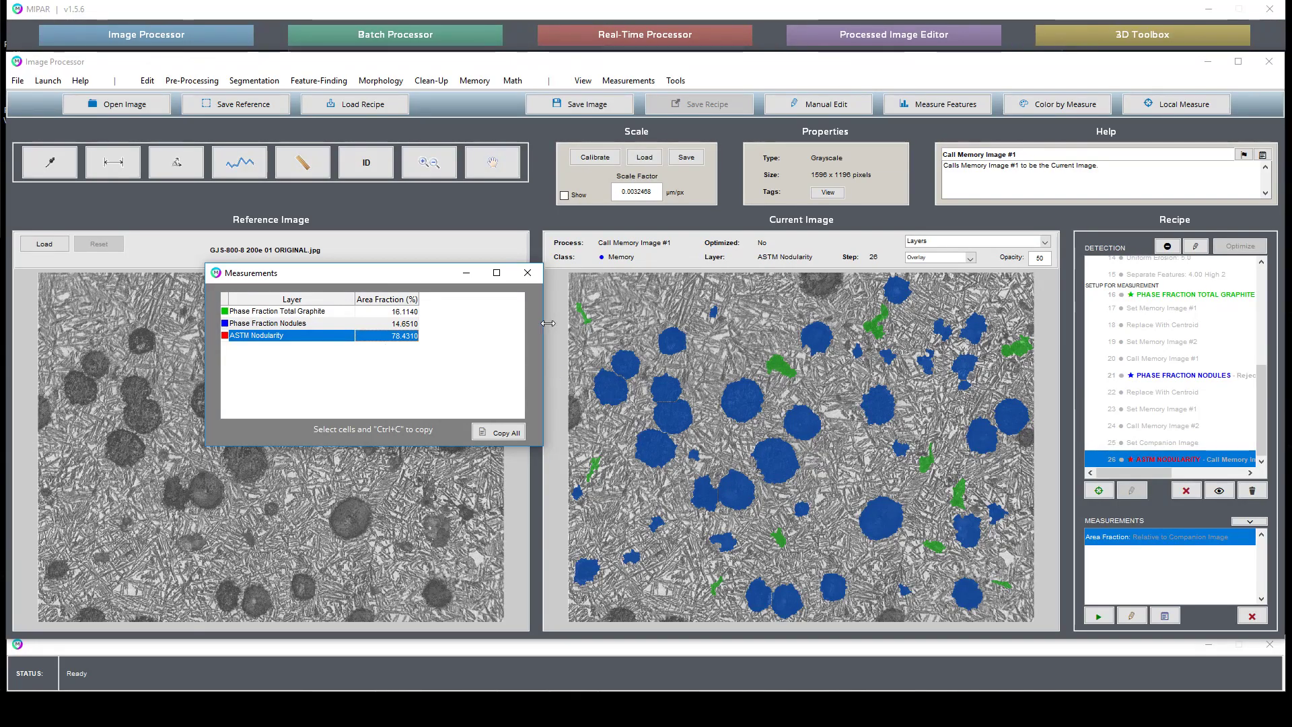
left_click(527, 273)
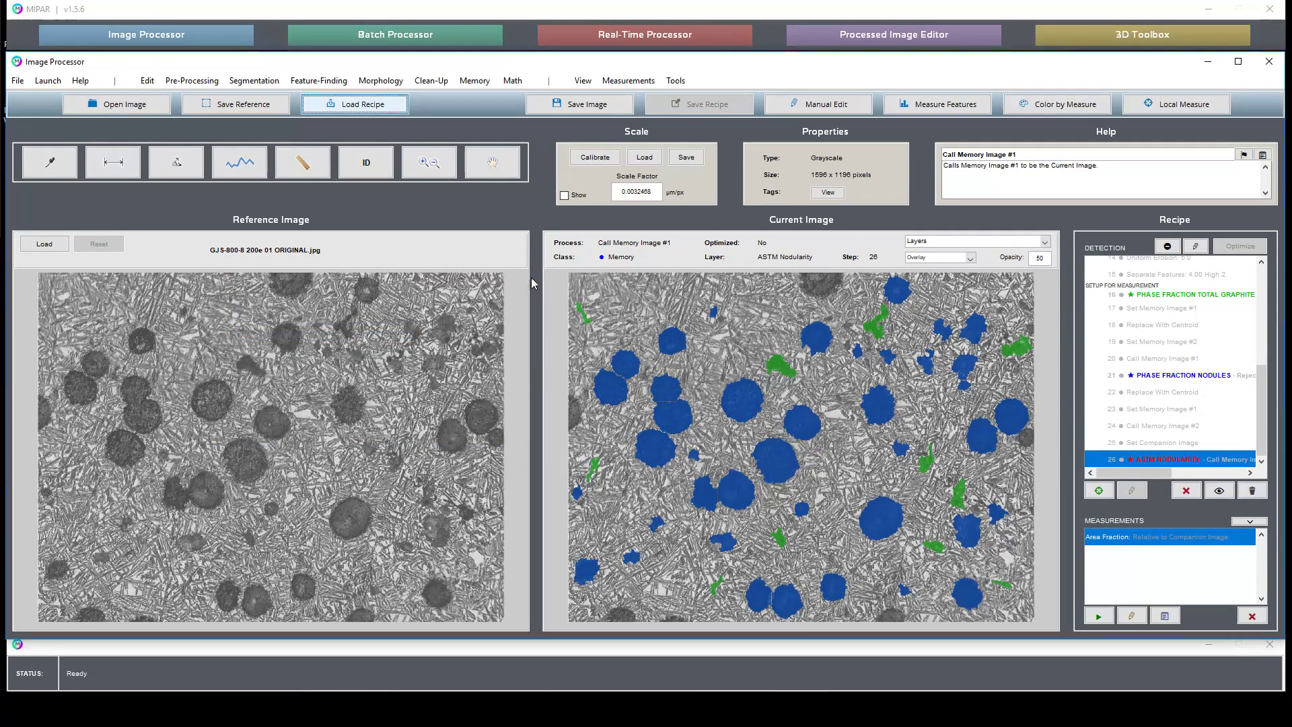
Show the full detection list of the nodularity recipe and examine its Set Companion Image step for the total image area.
left_click(1249, 521)
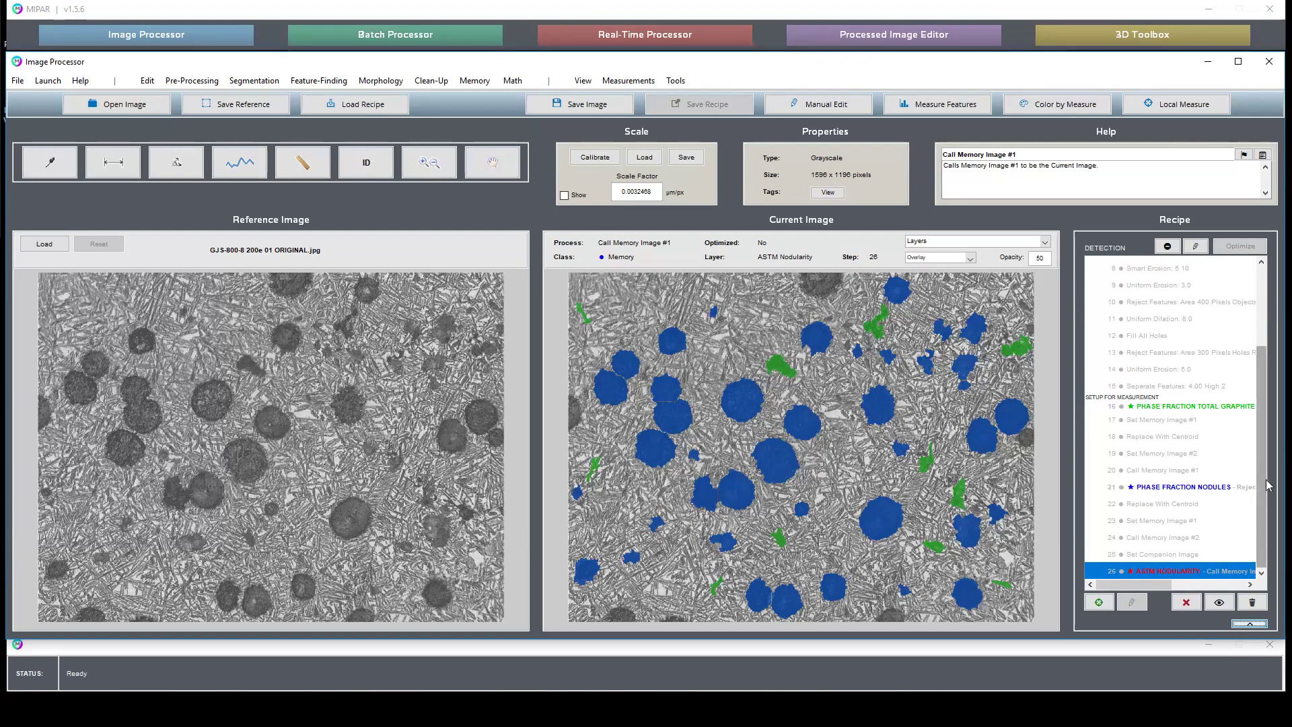
left_click_drag(1263, 479, 1282, 376)
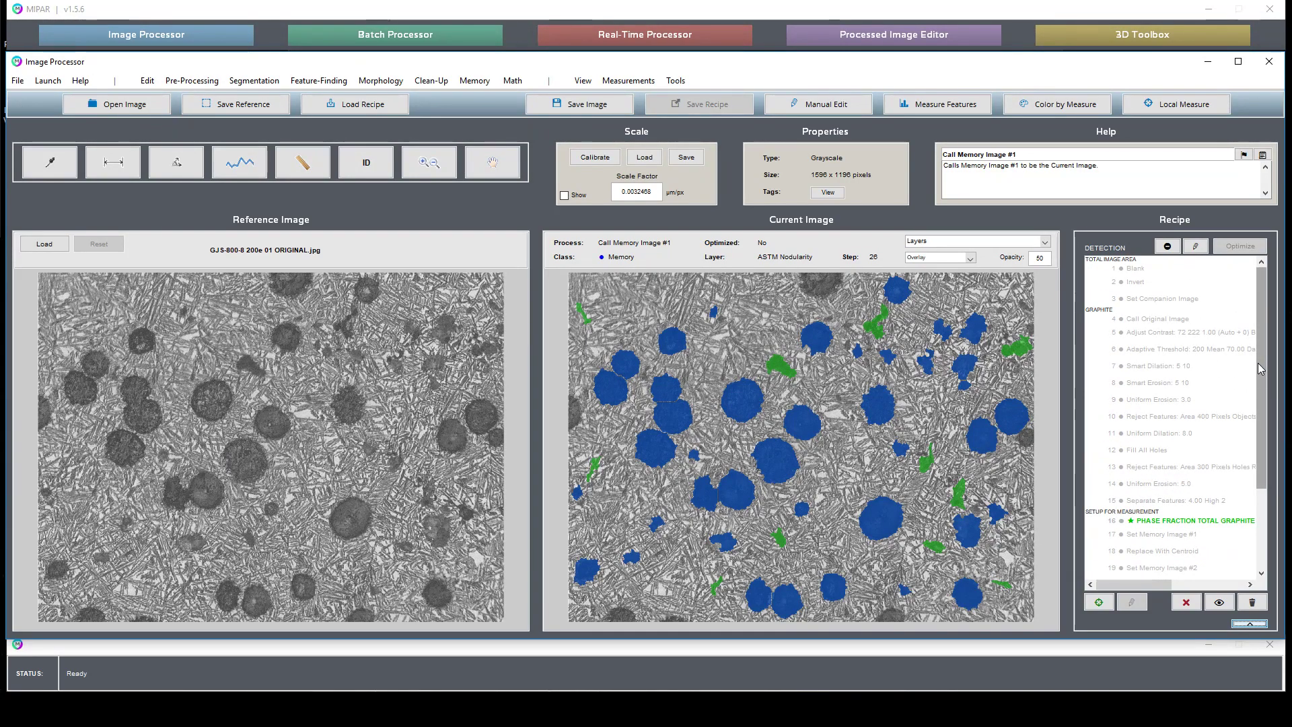
left_click(1187, 300)
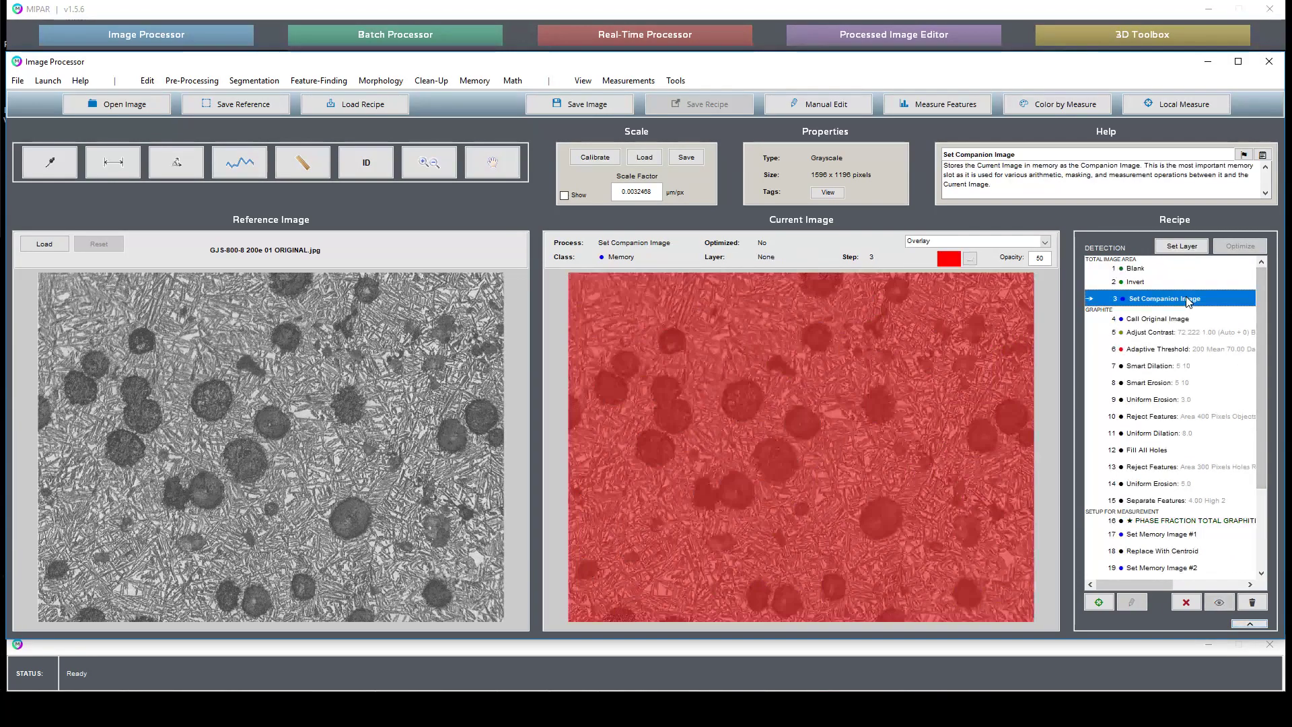
scroll(1198, 377, "down", 2)
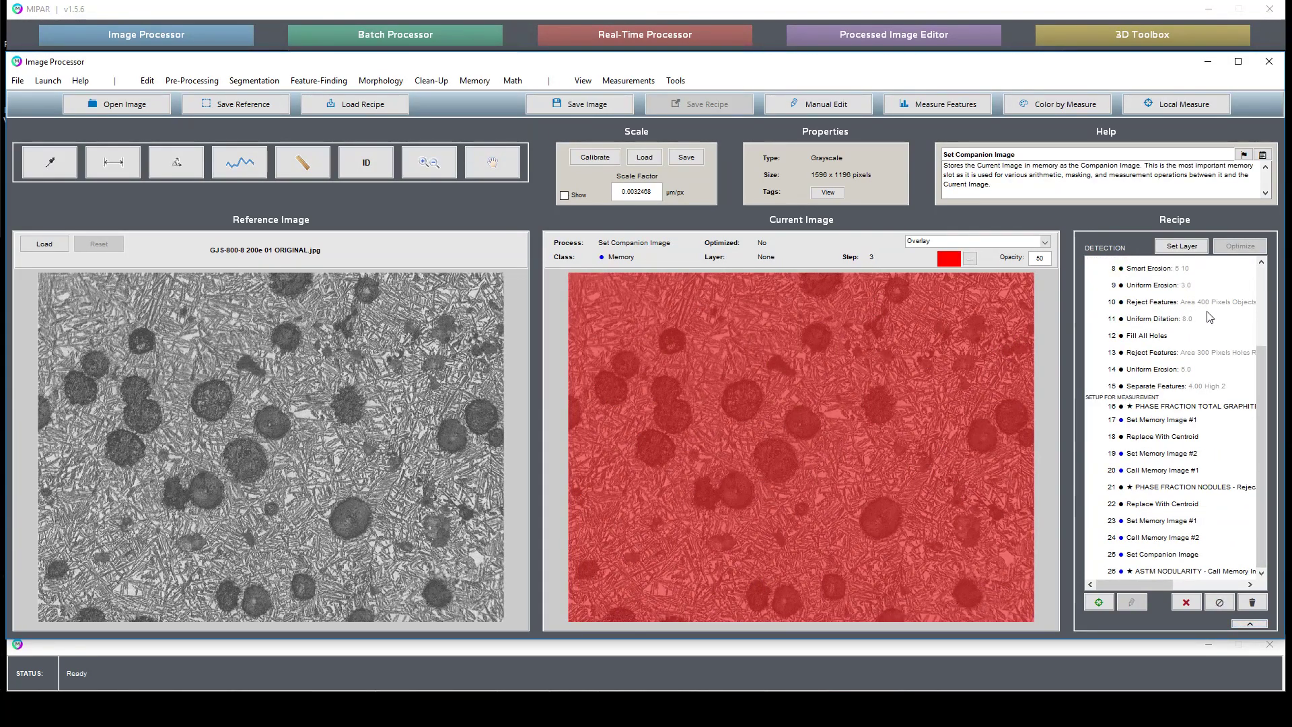
scroll(1199, 386, "up", 2)
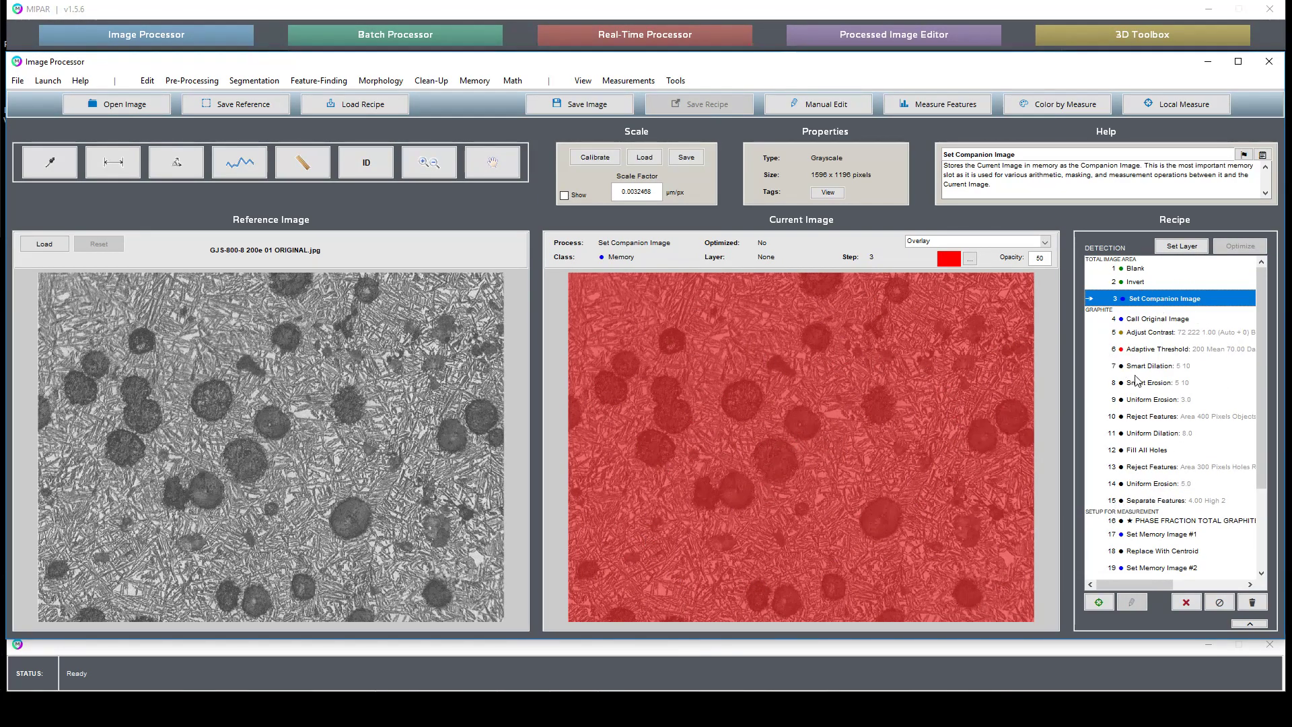
scroll(1177, 511, "down", 2)
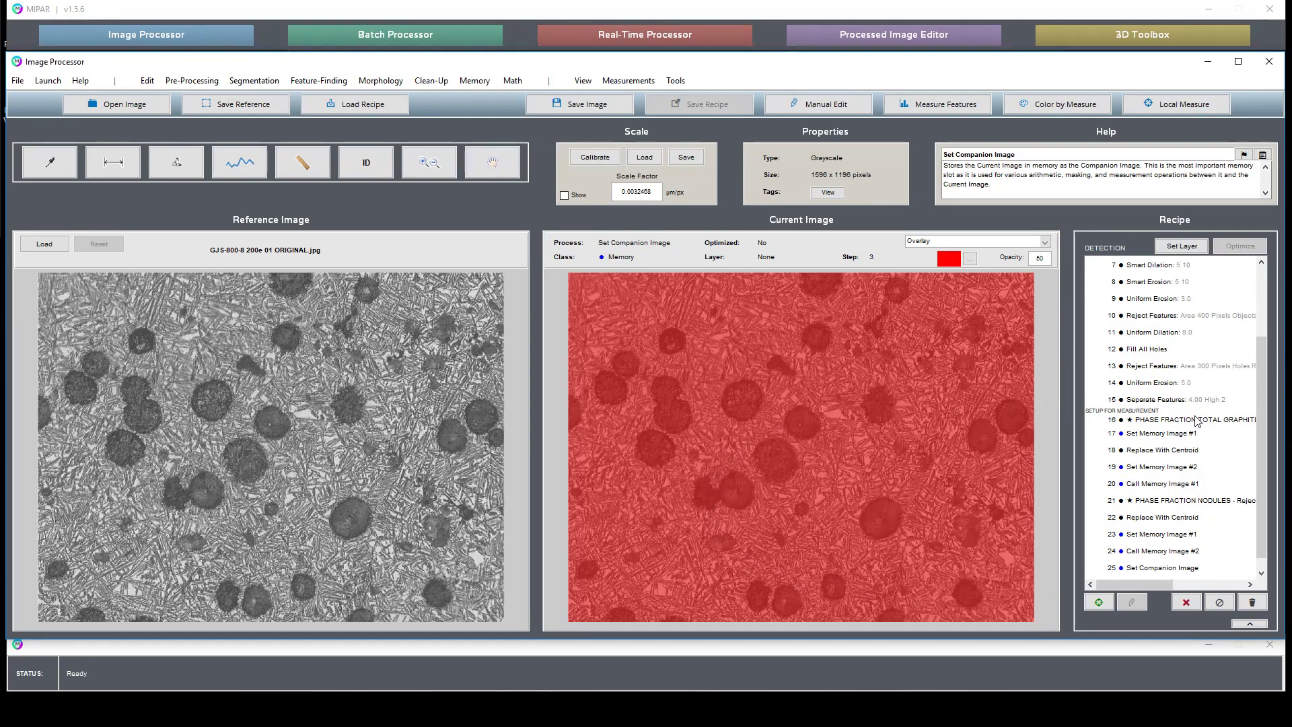
scroll(1213, 451, "up", 2)
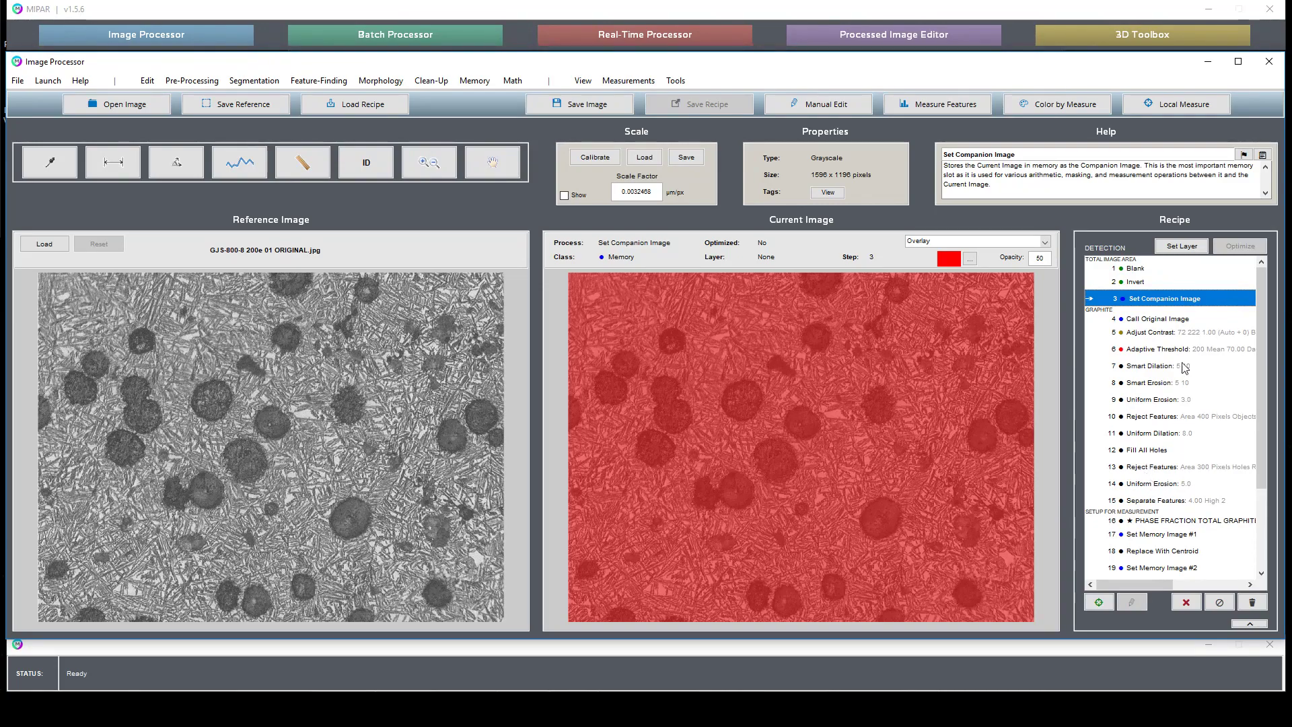
Examine the graphite detection stages from Call Original Image through Adaptive Threshold, erosion, Reject Features and Fill All Holes to Separate Features.
left_click(1165, 319)
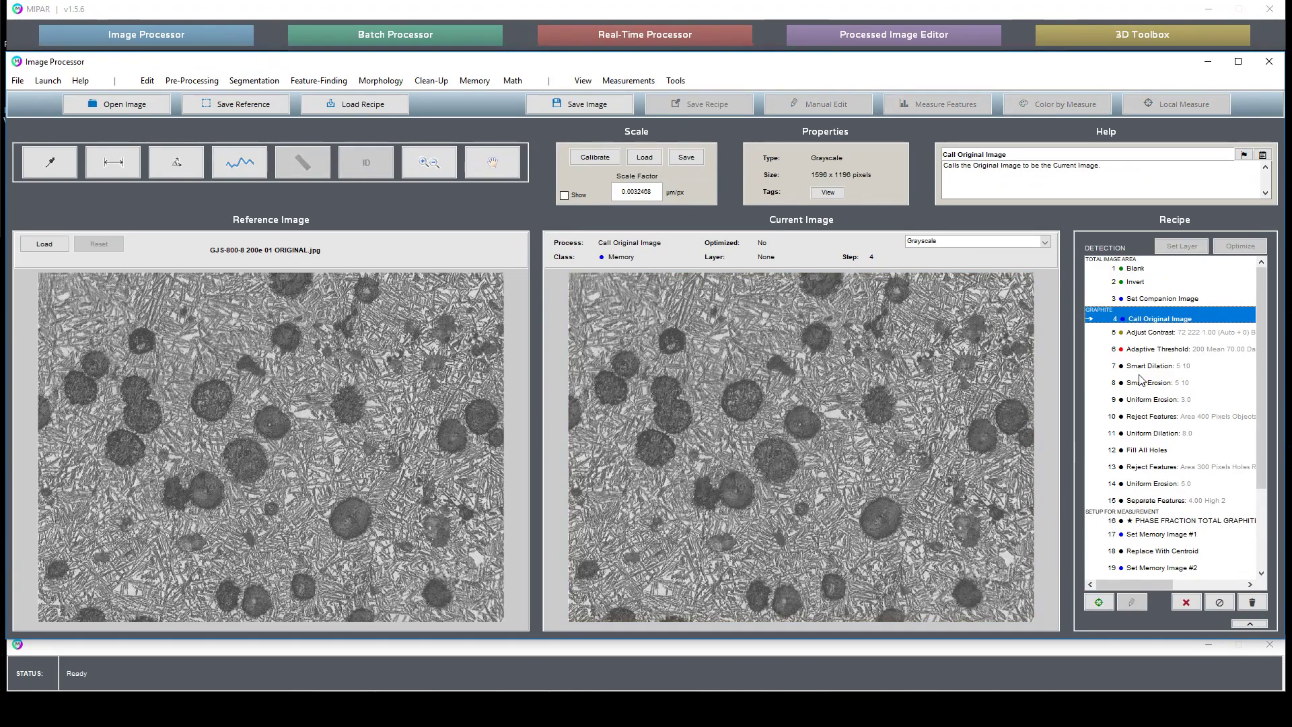
left_click(1159, 501)
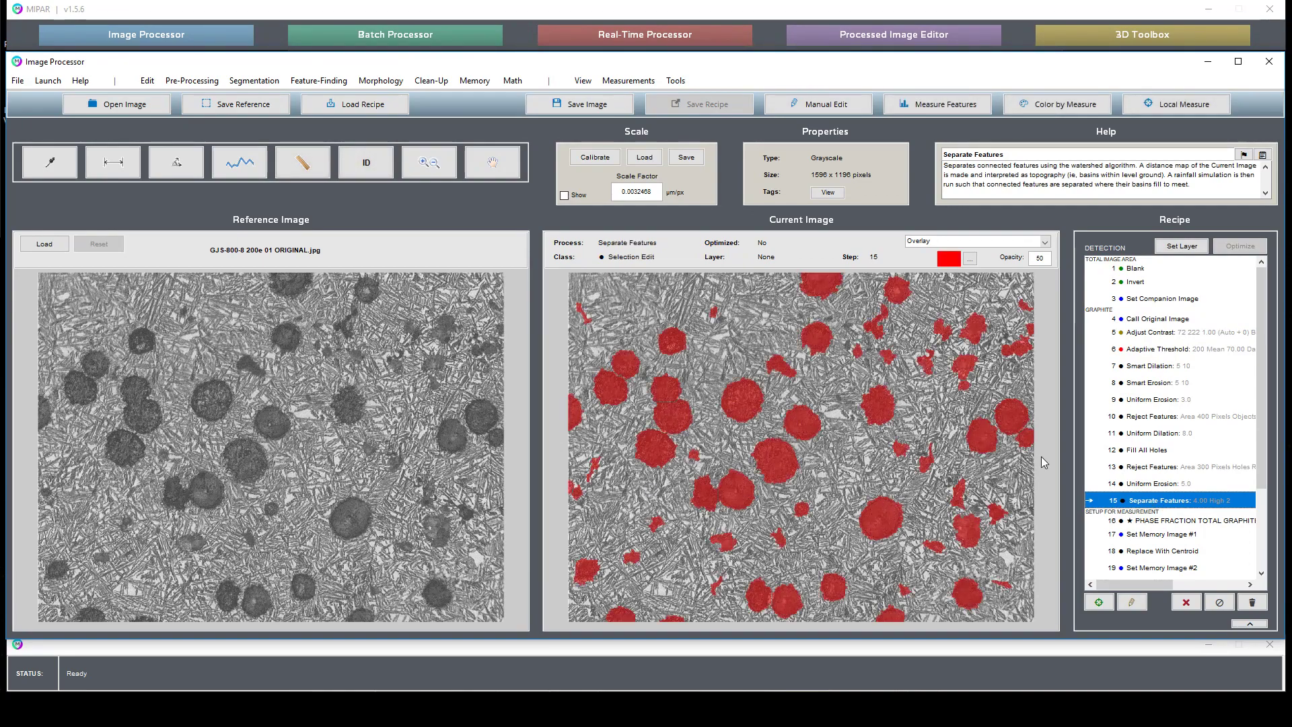
left_click(1172, 350)
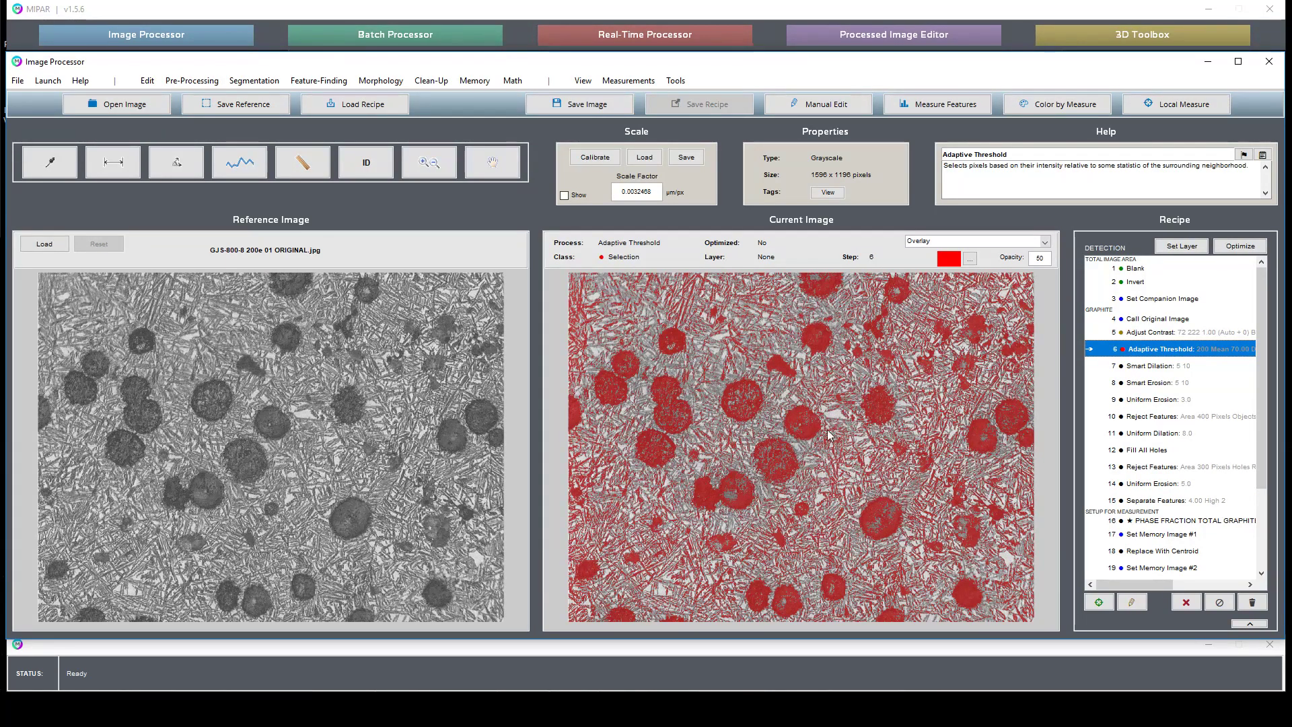
left_click(1181, 367)
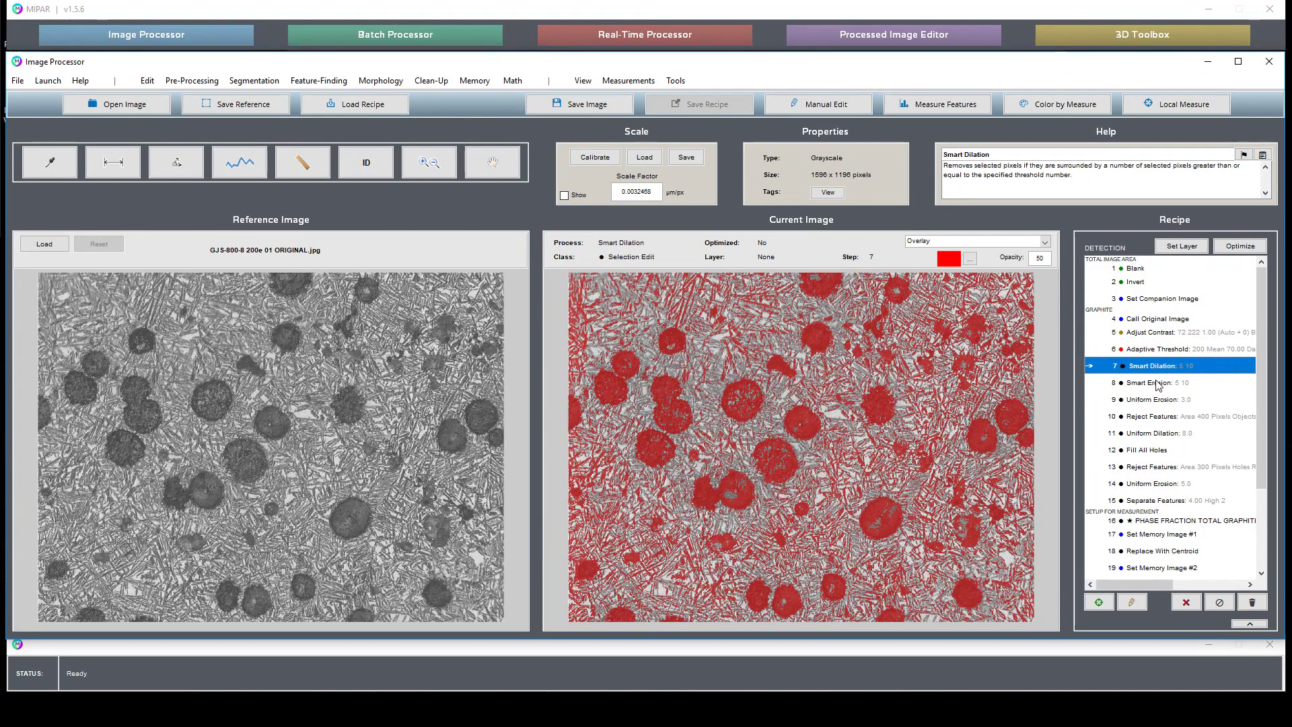
left_click(1157, 384)
left_click(1189, 402)
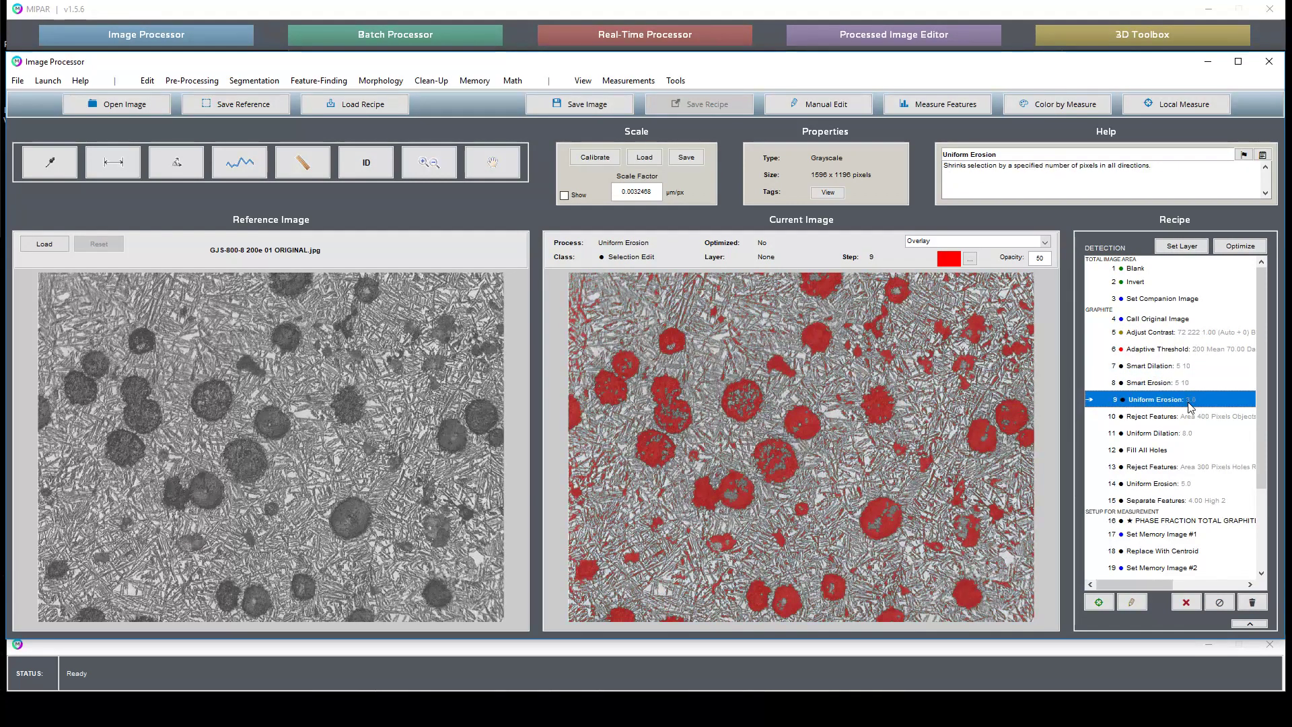
left_click(1186, 417)
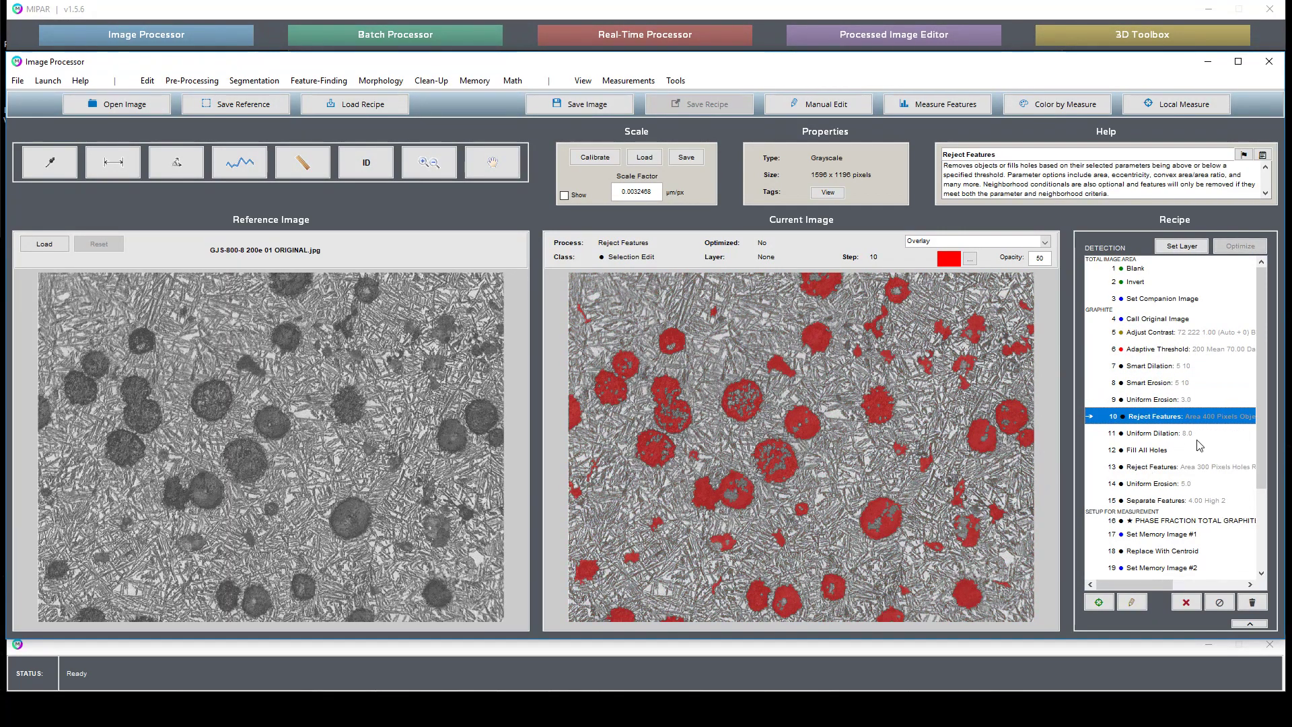
left_click(1198, 434)
left_click(1139, 451)
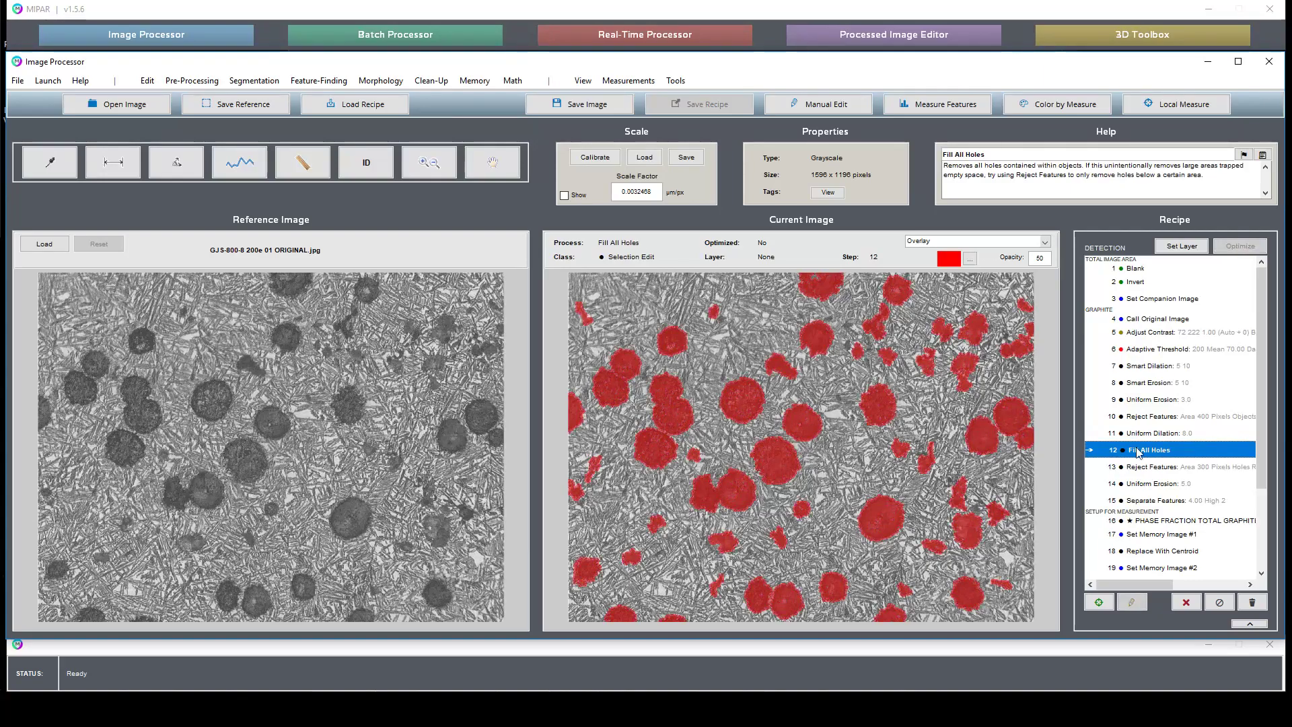
left_click(1174, 501)
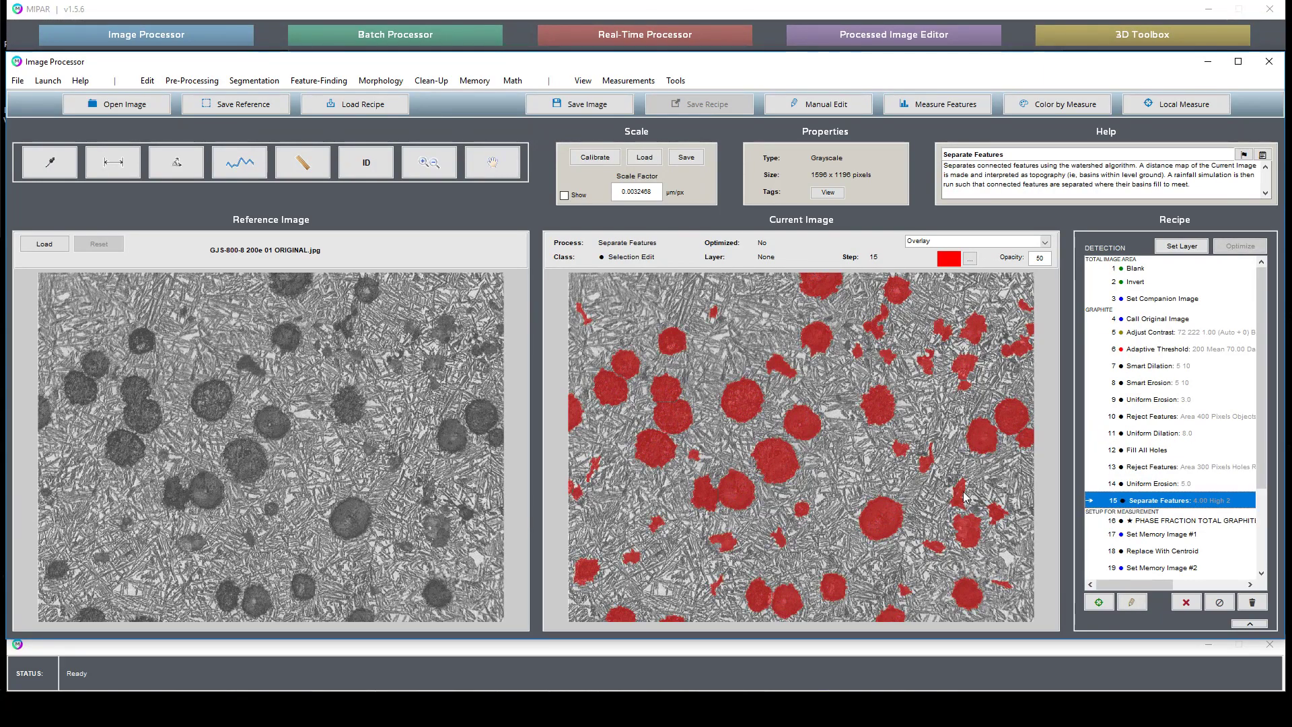
Examine the measurement setup steps, viewing the Phase Fraction Total Graphite, Phase Fraction Nodules and ASTM Nodularity layers.
scroll(1196, 473, "down", 3)
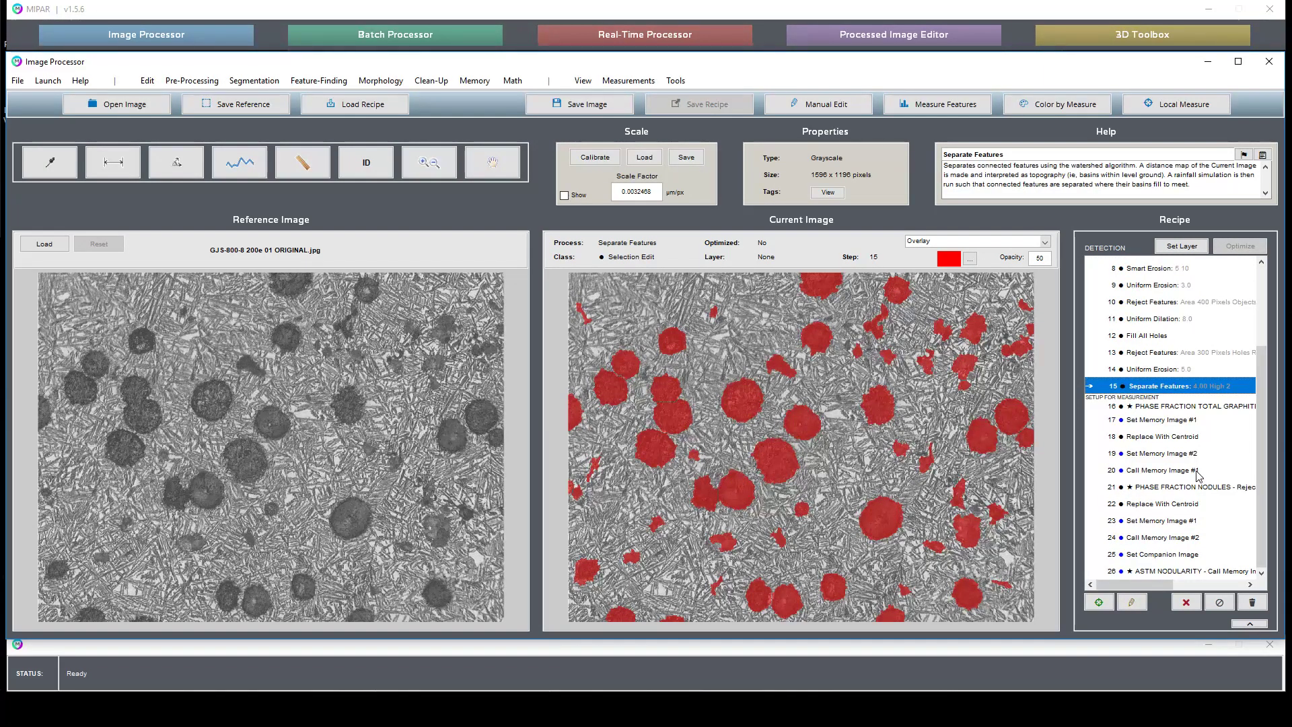
left_click_drag(1153, 405, 1152, 571)
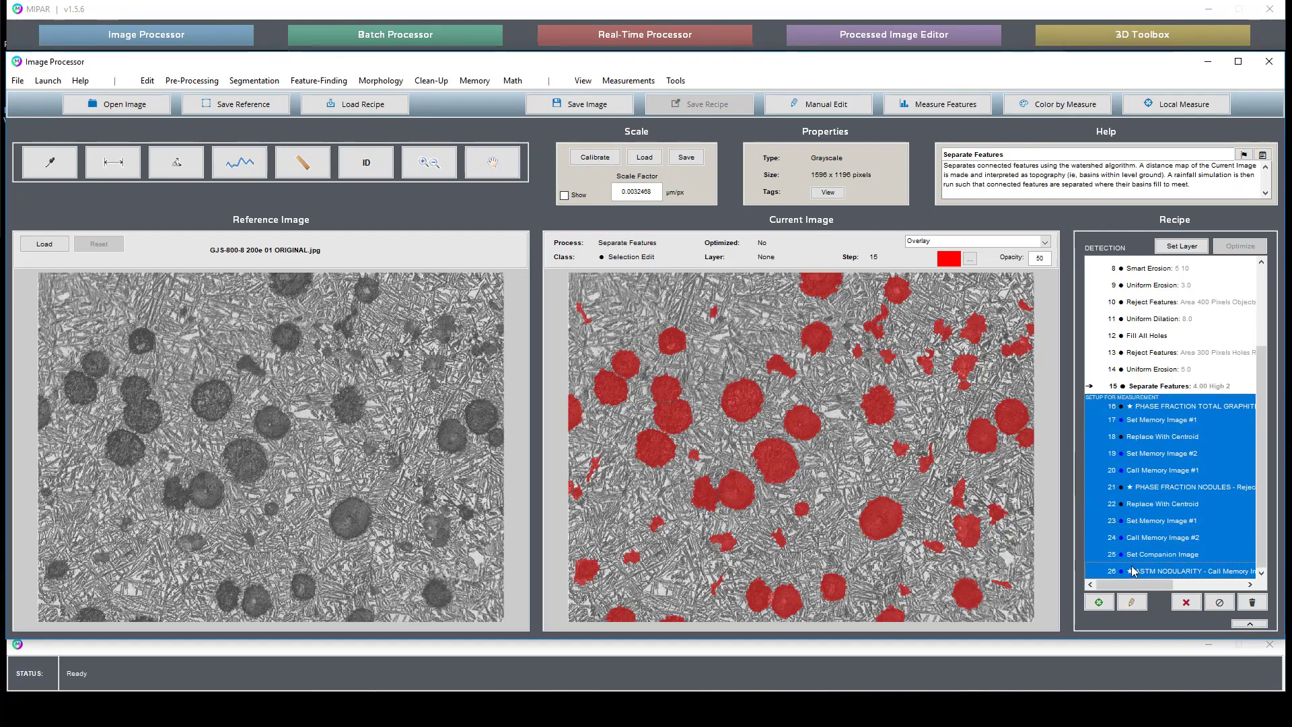
left_click(1158, 408)
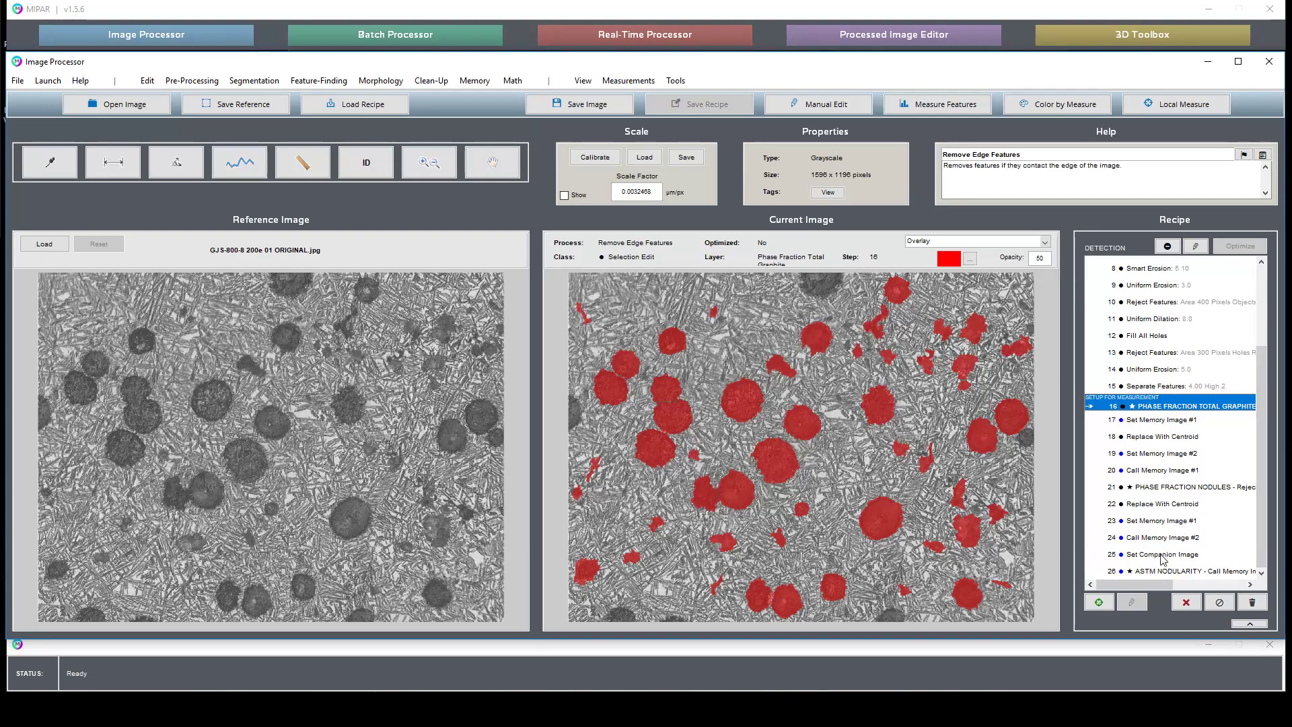
left_click(1181, 490)
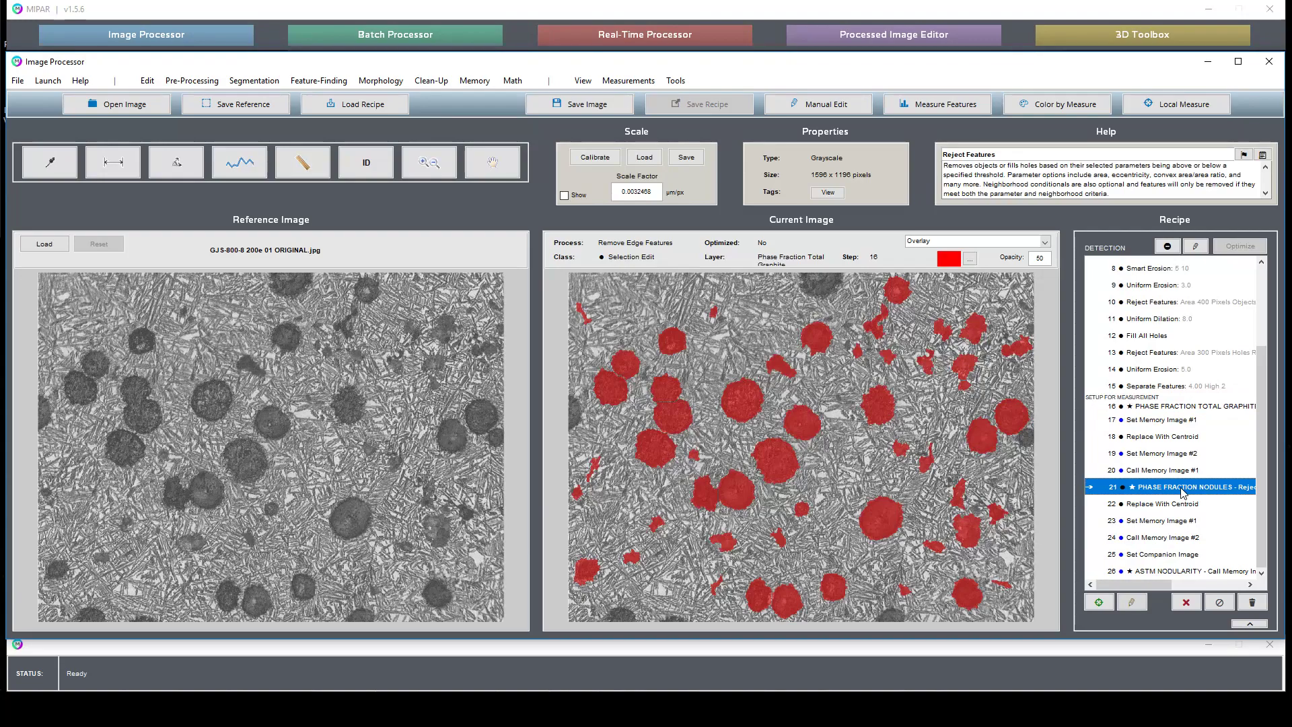
left_click(1184, 571)
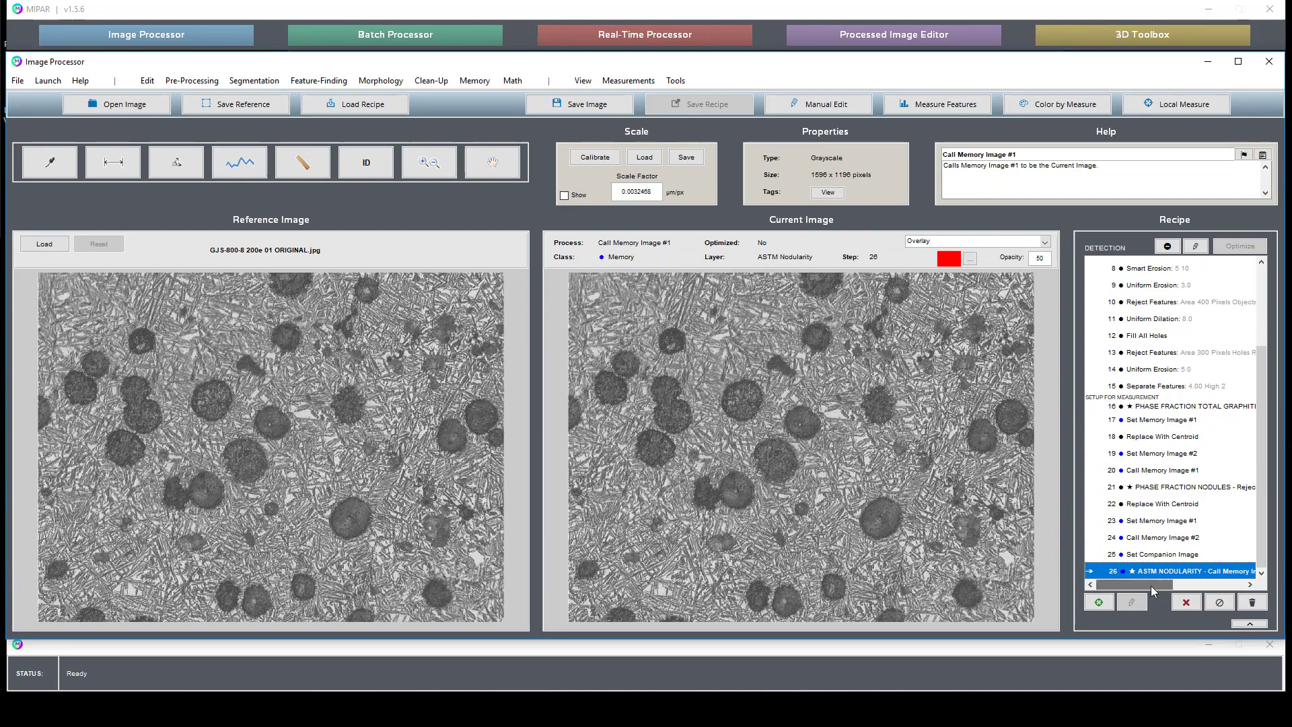
mouse_move(1151, 585)
left_mouse_down()
mouse_move(1192, 586)
mouse_move(1153, 587)
left_mouse_up()
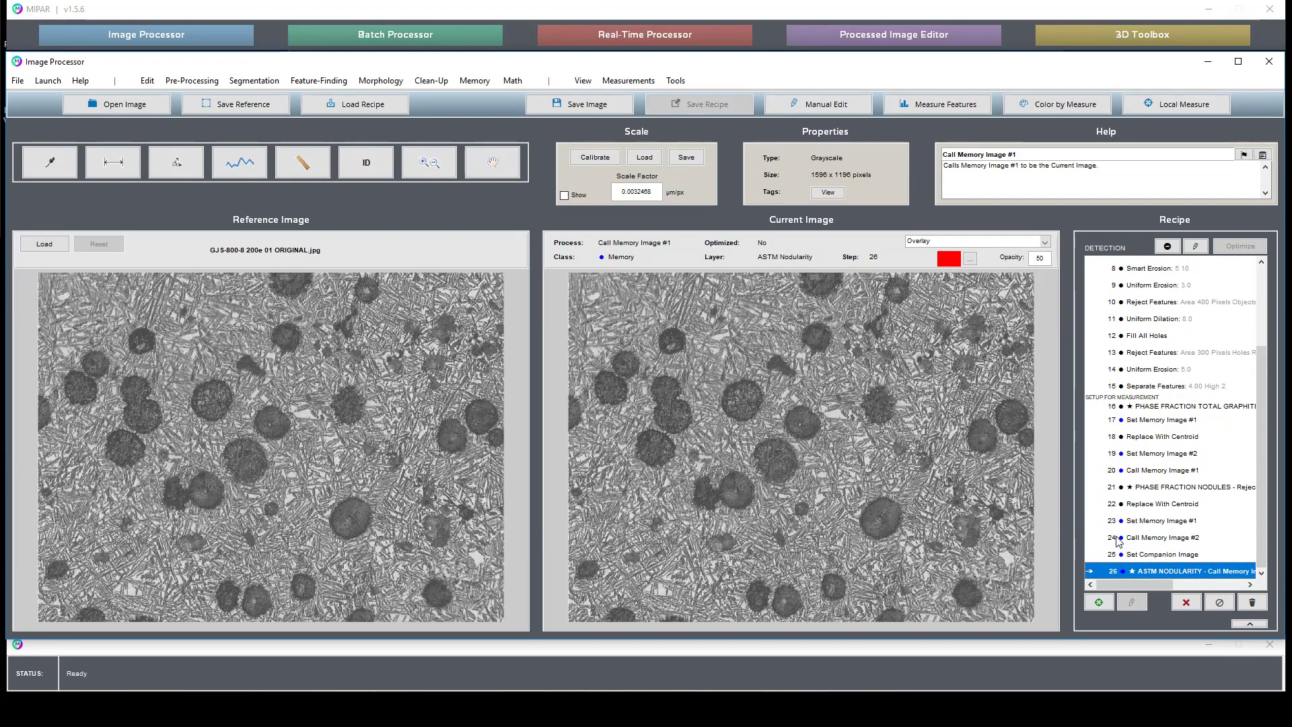
Show the recipe's measurements again, review the area fraction results table and close it.
left_click(1250, 623)
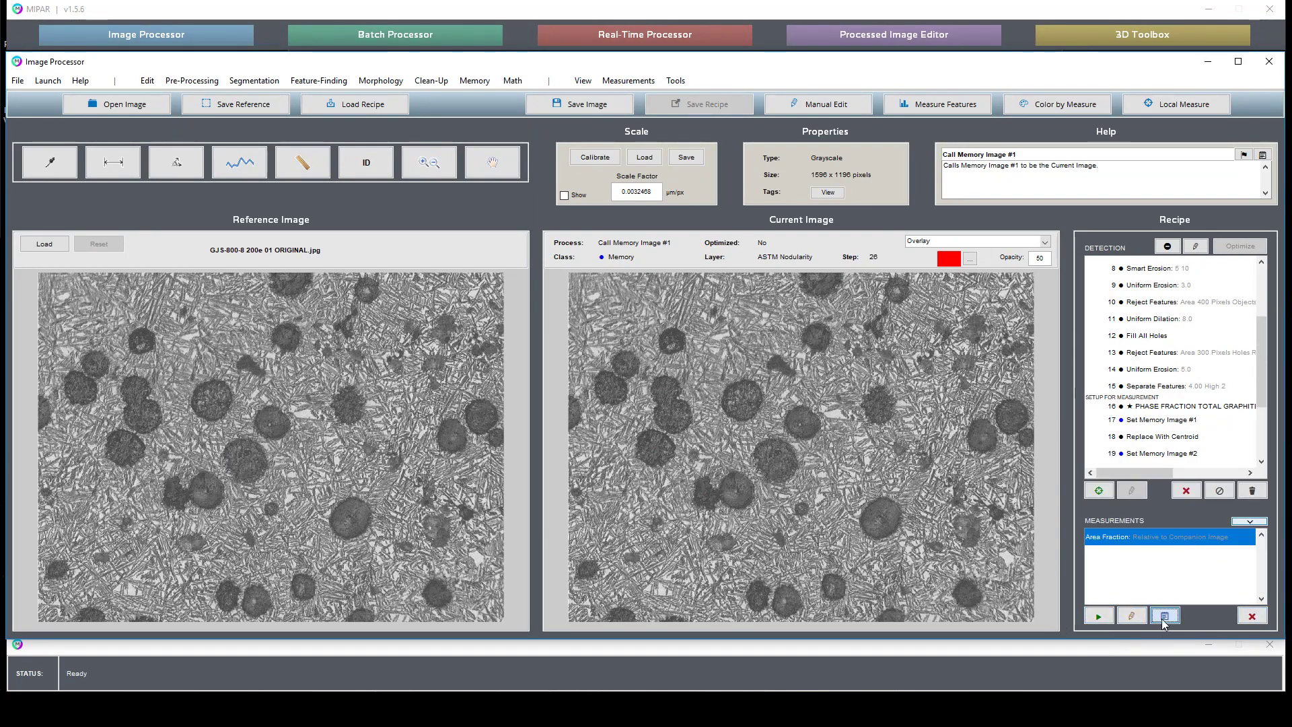
left_click(1164, 616)
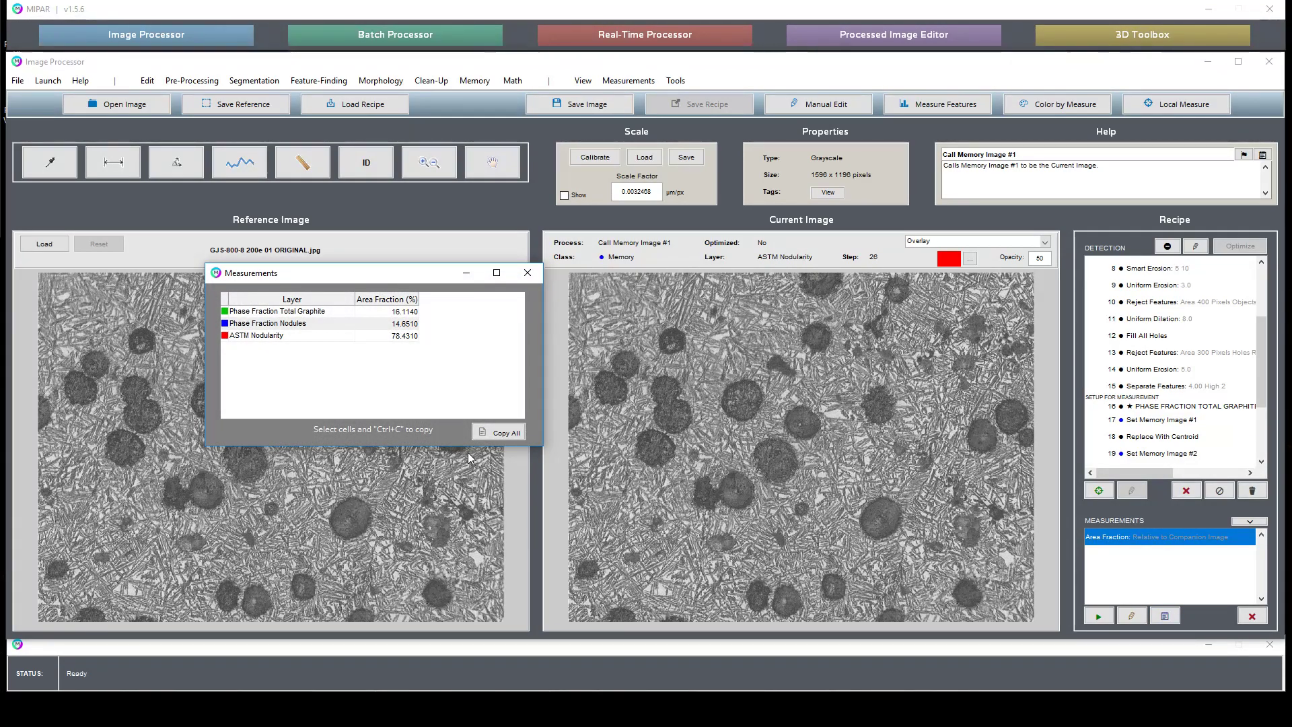
left_click(527, 272)
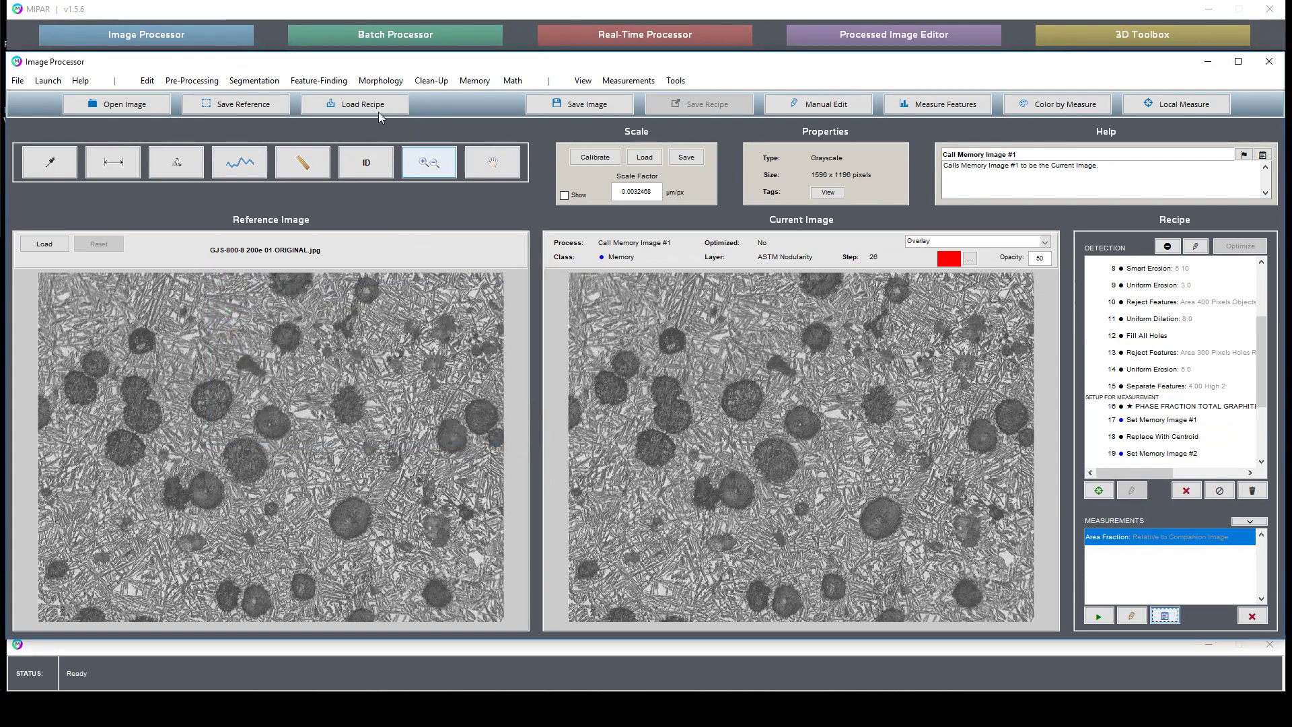
Load the recipe ASTM_A247_Nodule_Count.rcp onto the same micrograph.
left_click(377, 108)
left_click(239, 437)
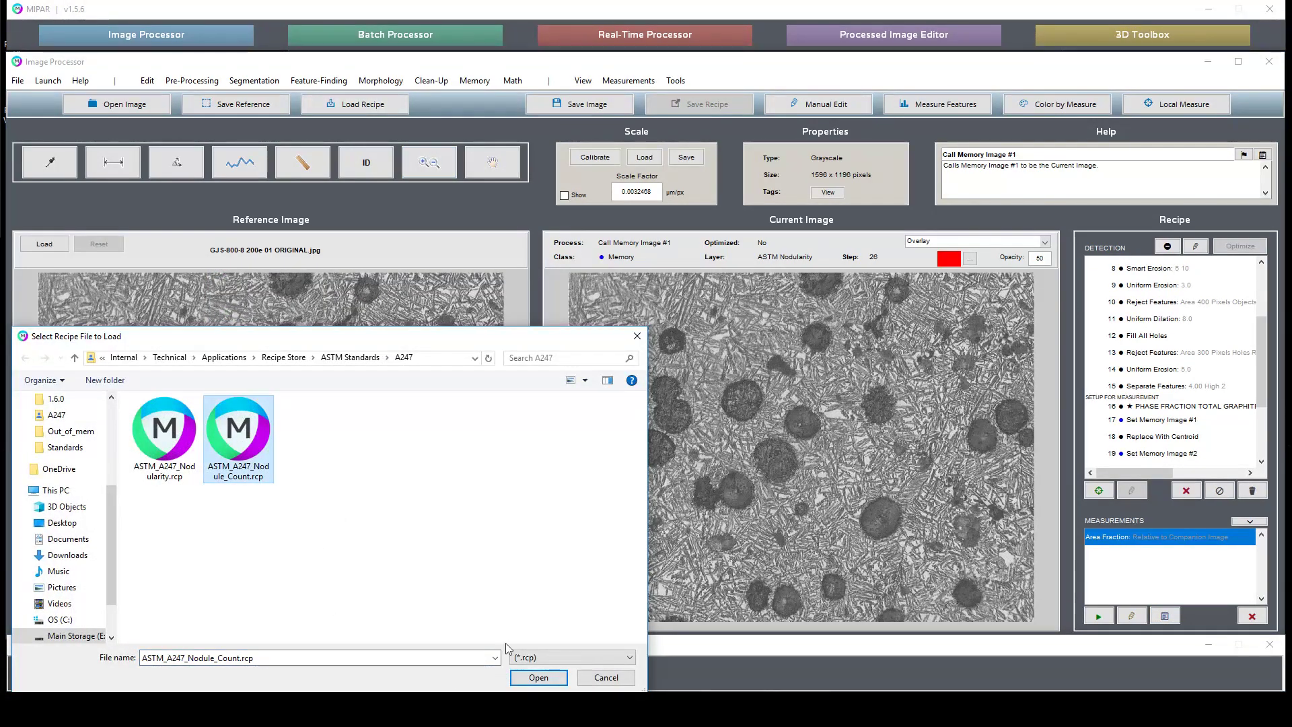
left_click(538, 677)
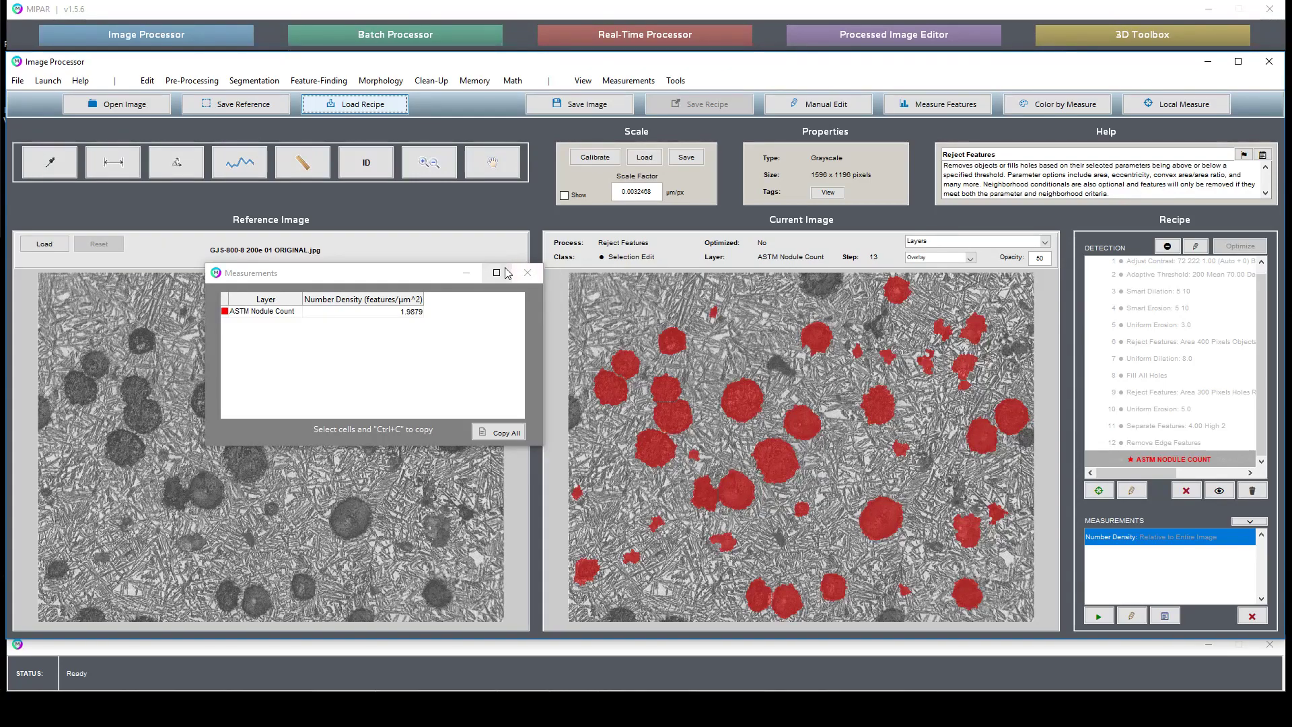
Close the nodule number density results and show the full detection list of the nodule count recipe.
left_click(527, 272)
left_click(1250, 521)
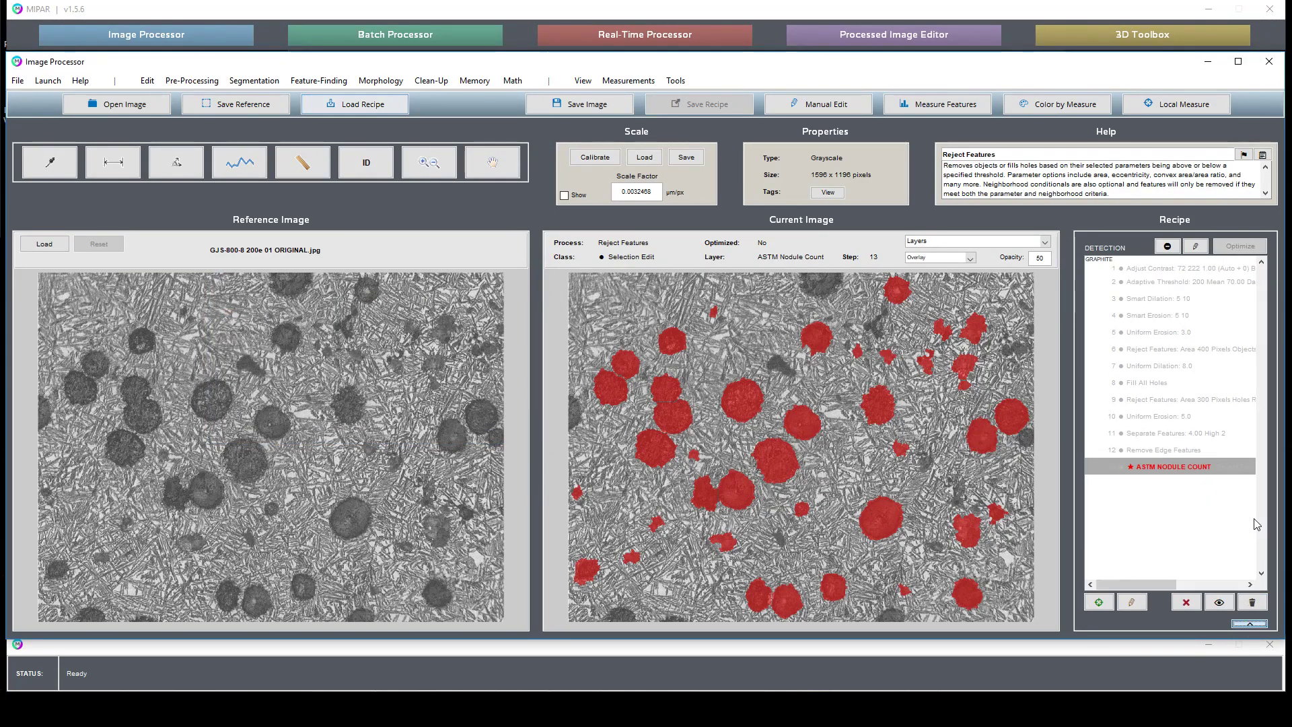